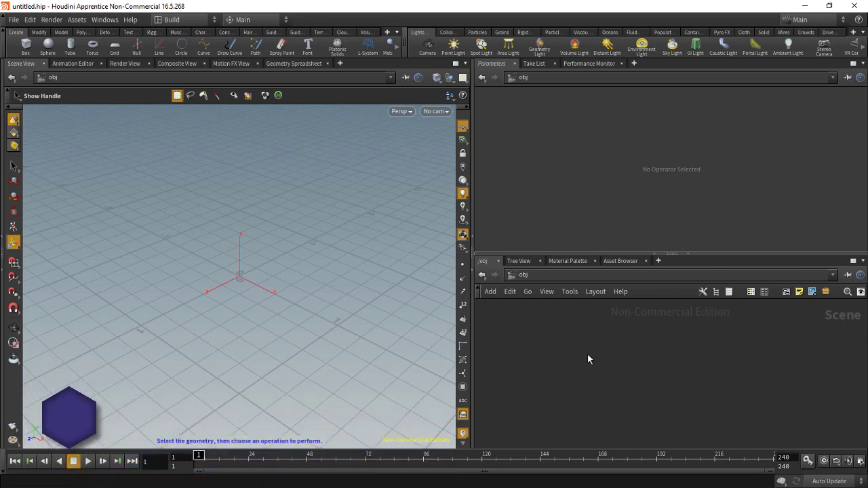
Place a box object at the scene origin and step inside to its geometry.
click(27, 48)
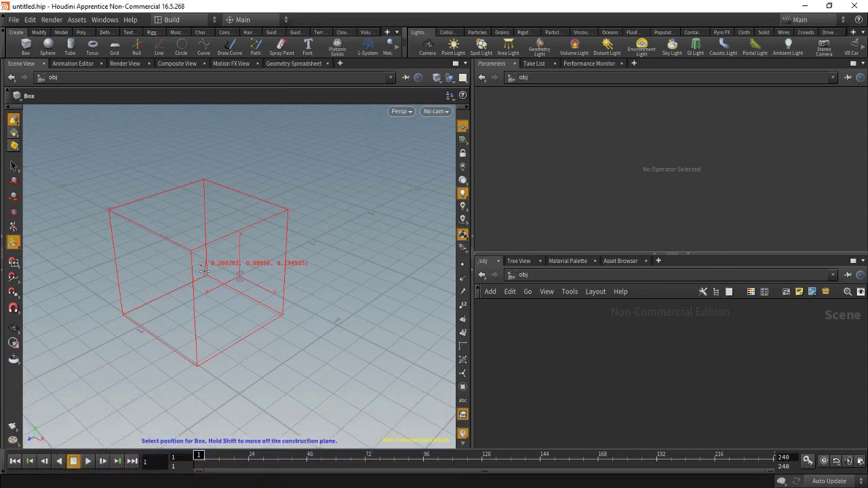
click(701, 382)
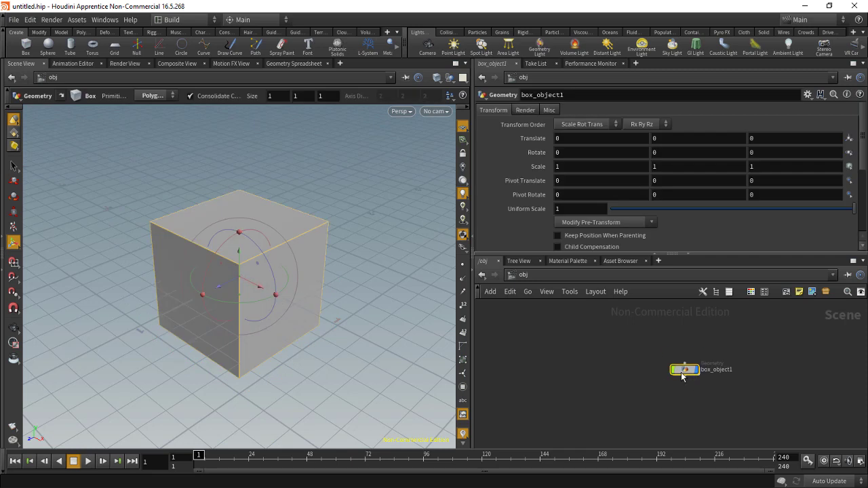
double_click(692, 372)
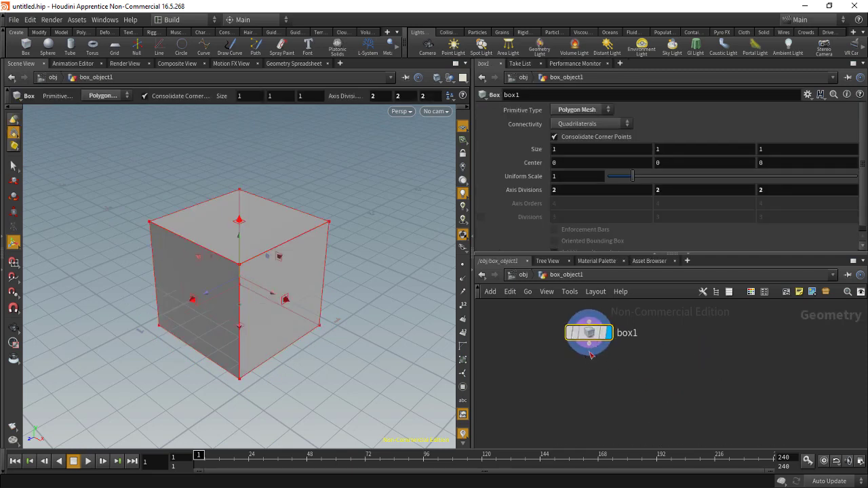
Add a PolyExtrude node with the 'poly e' search and wire it below box1.
key(Tab)
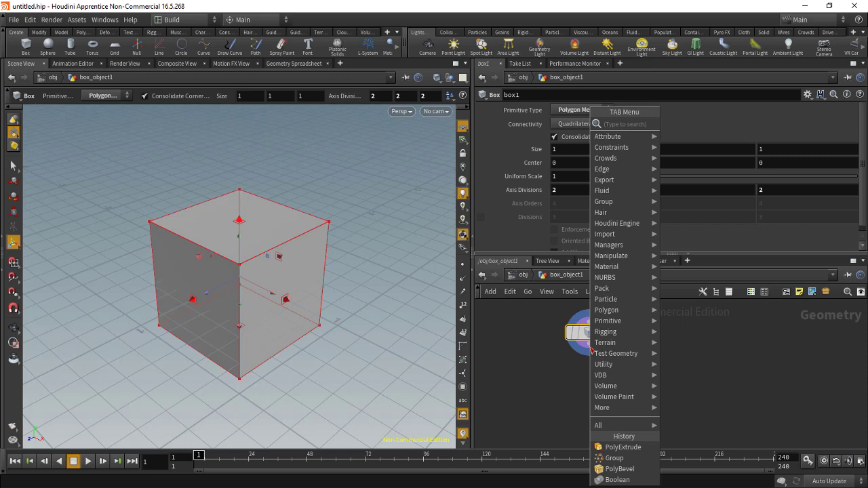
text(poly e)
key(Return)
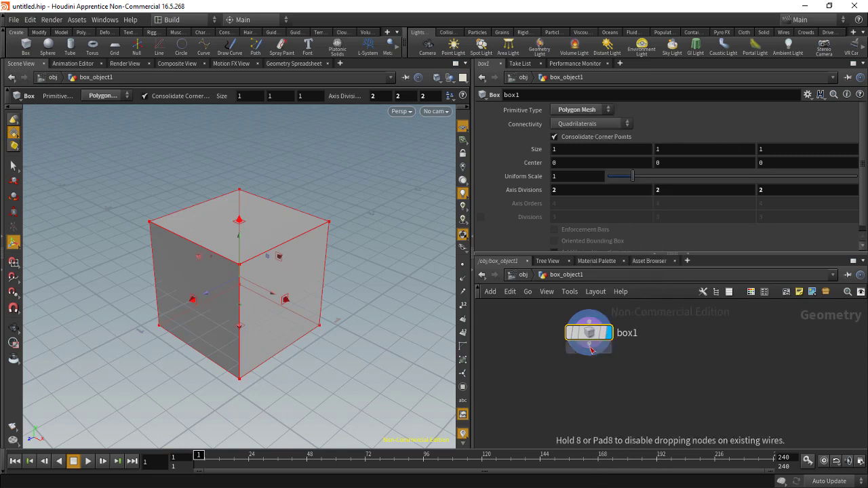
click(585, 393)
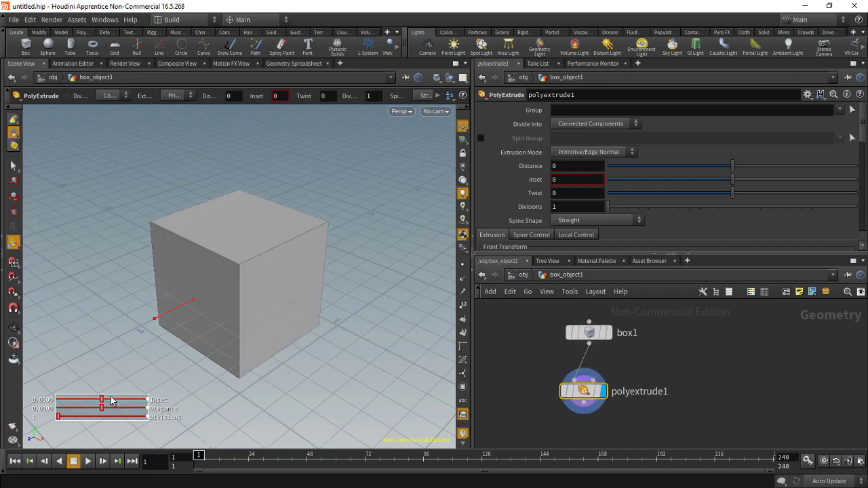
Use the viewport sliders to set Distance 0.245399, Divisions 10 and Inset -0.257669.
drag(103, 413, 118, 411)
drag(59, 416, 98, 400)
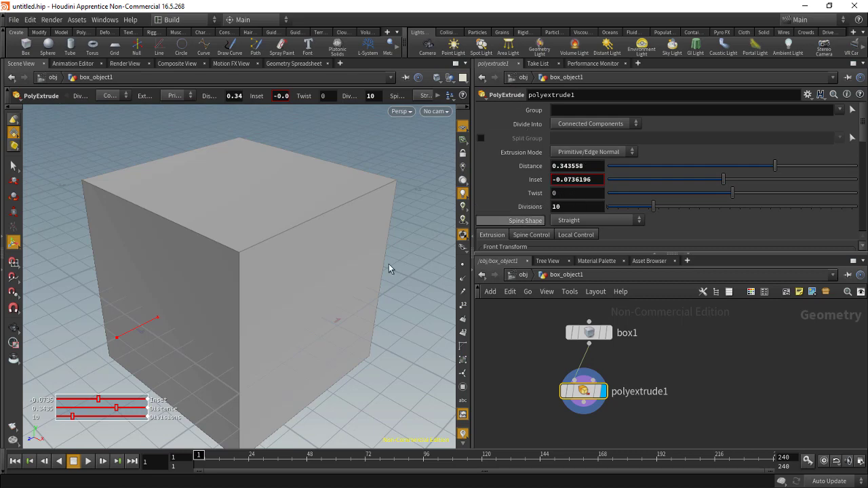
drag(82, 400, 74, 400)
drag(81, 409, 77, 409)
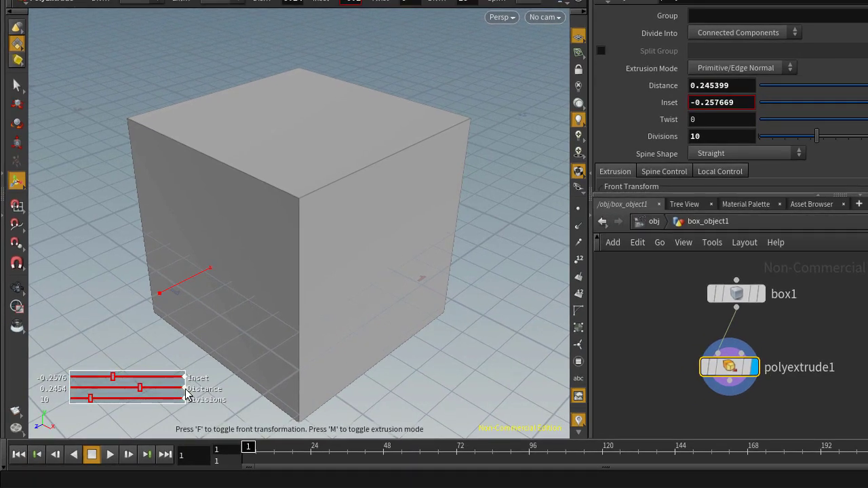
Widen the Inset, Distance and Divisions slider panel and nudge it upward.
drag(184, 389, 435, 377)
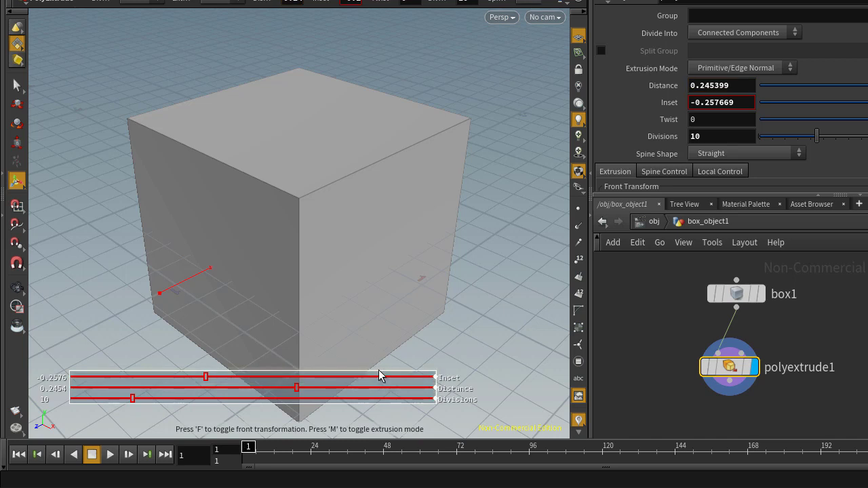
drag(436, 392, 384, 396)
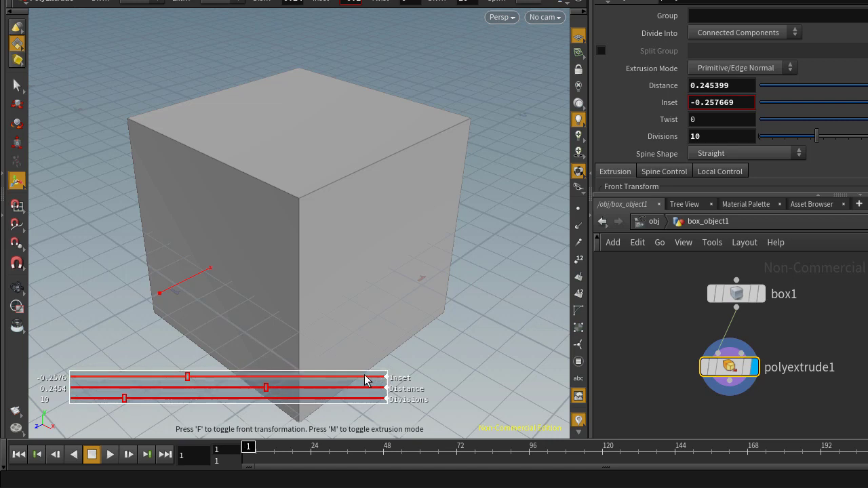
drag(365, 374, 361, 398)
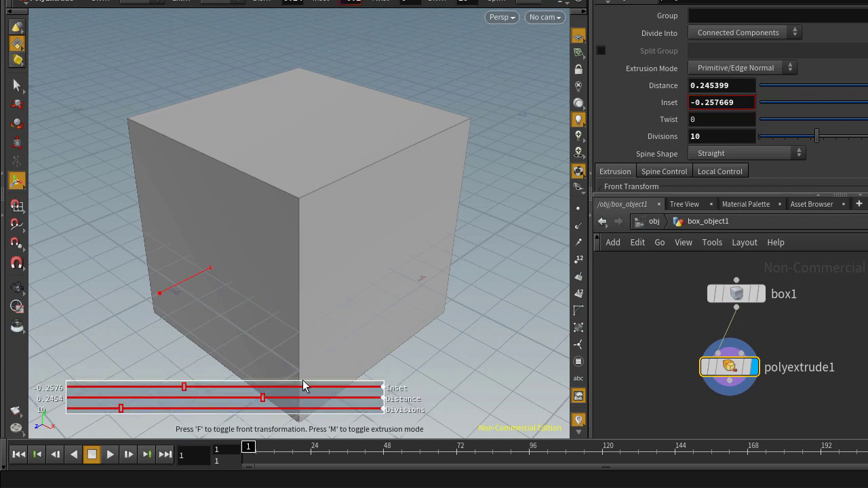
Lock the slider panel and retune the Distance, Inset and Divisions values.
right_click(302, 380)
right_click(226, 398)
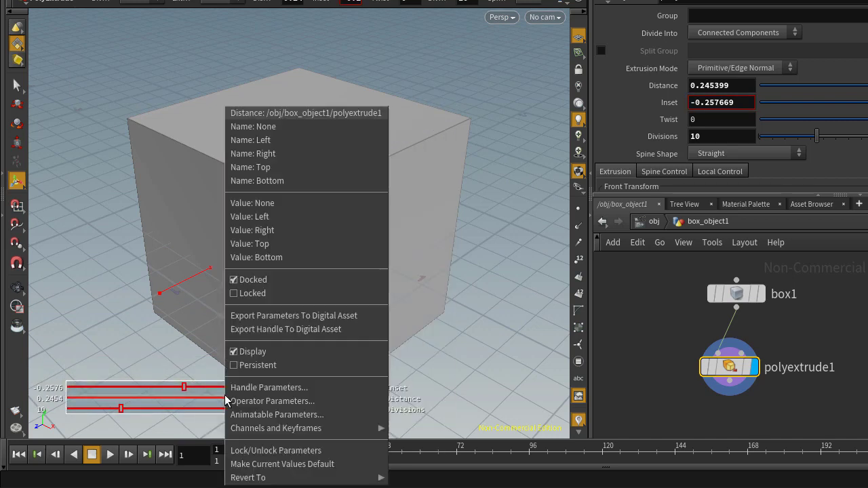
click(235, 293)
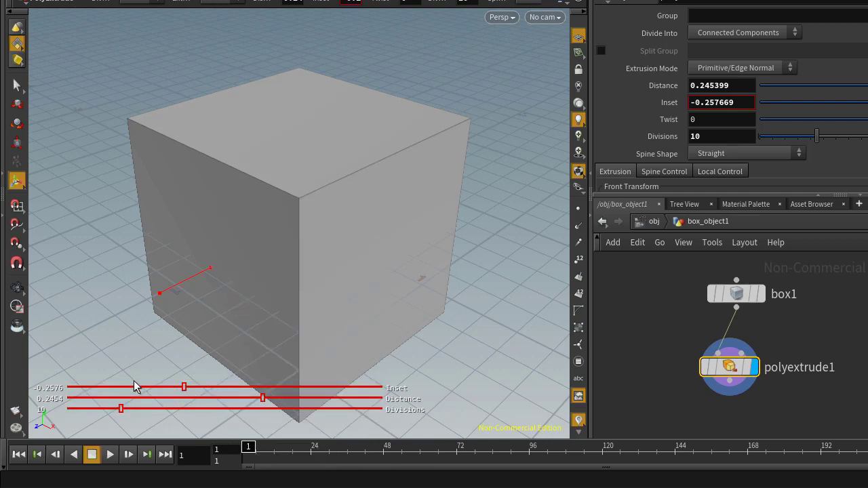
drag(136, 386, 119, 387)
mouse_move(253, 397)
mouse_down()
mouse_move(148, 400)
mouse_move(263, 387)
mouse_up()
drag(121, 409, 166, 410)
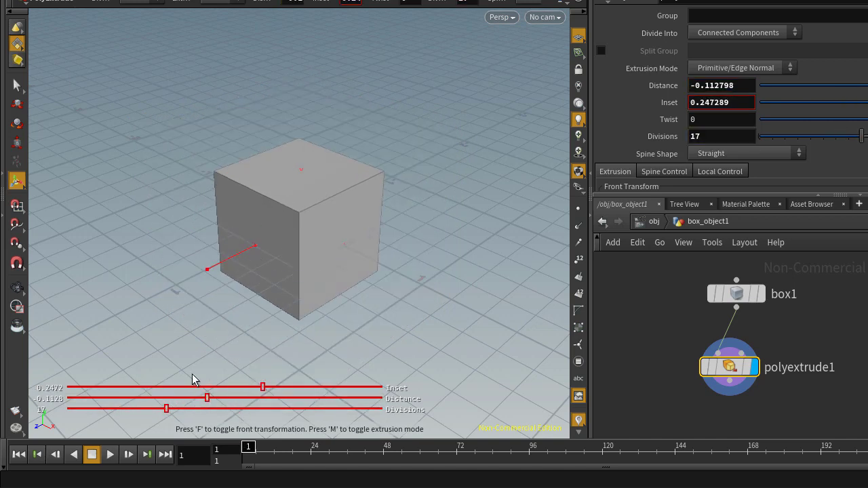
Unlock the slider panel and shift it slightly in the viewport.
right_click(189, 391)
click(180, 294)
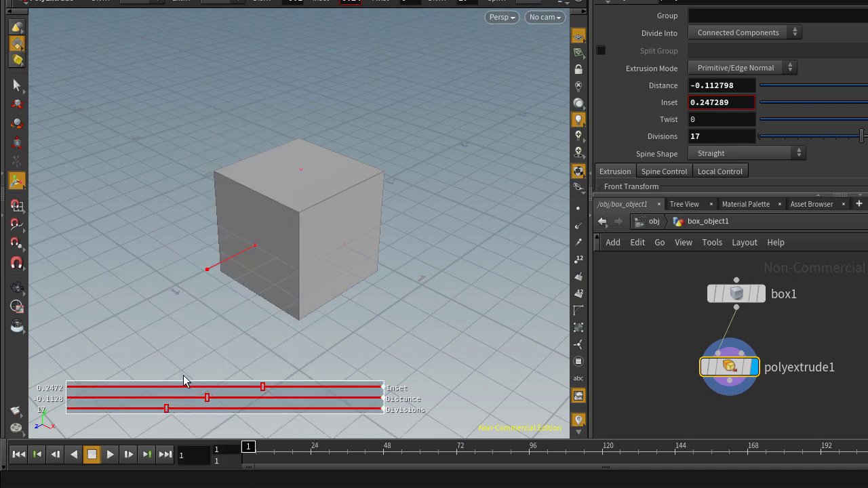
mouse_move(183, 381)
mouse_down()
mouse_move(207, 234)
mouse_move(204, 358)
mouse_move(184, 376)
mouse_up()
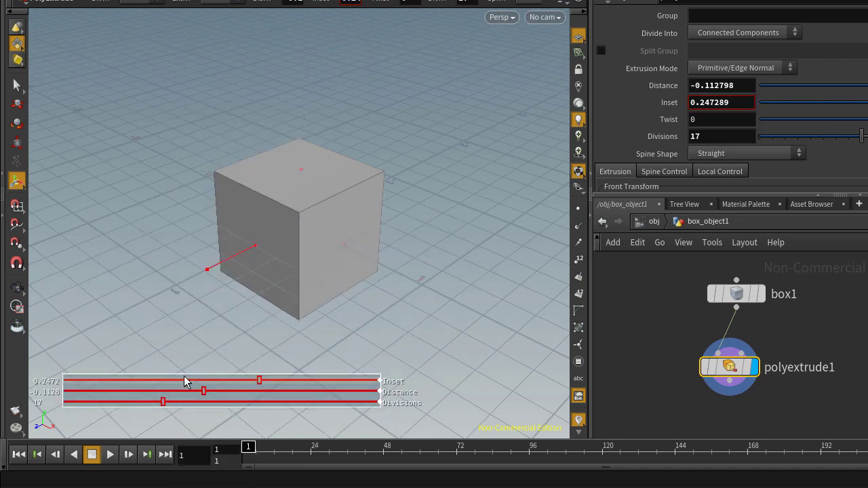
Undo the last slider change, undock the panel and pull the Distance slider out.
key(ctrl+z)
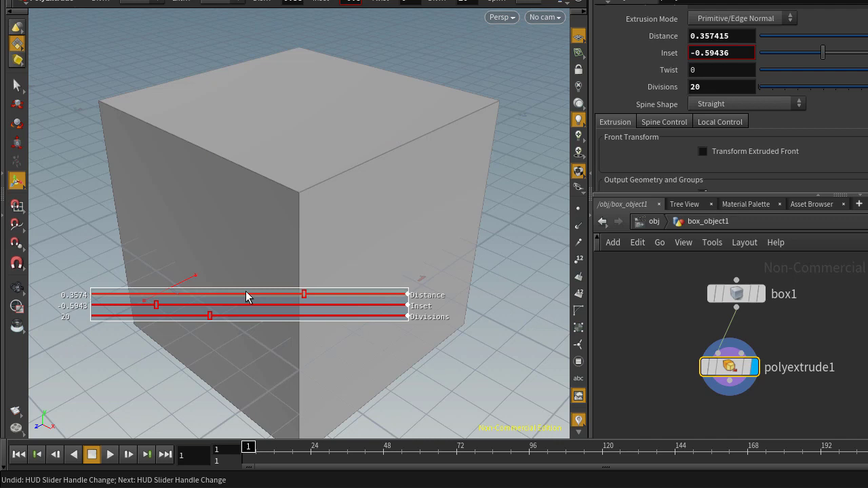
right_click(246, 297)
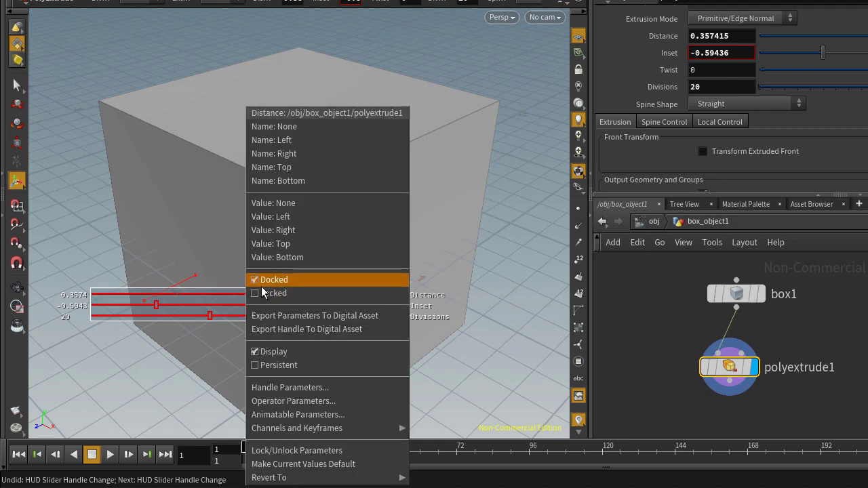
right_click(198, 301)
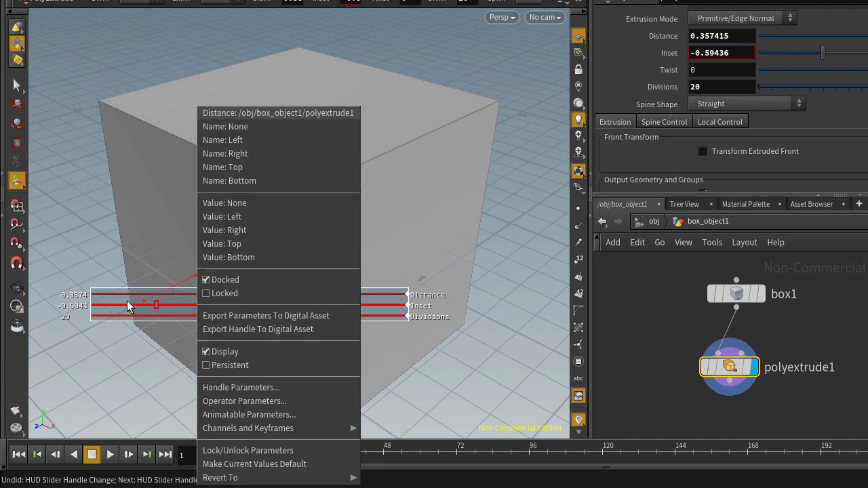
click(205, 280)
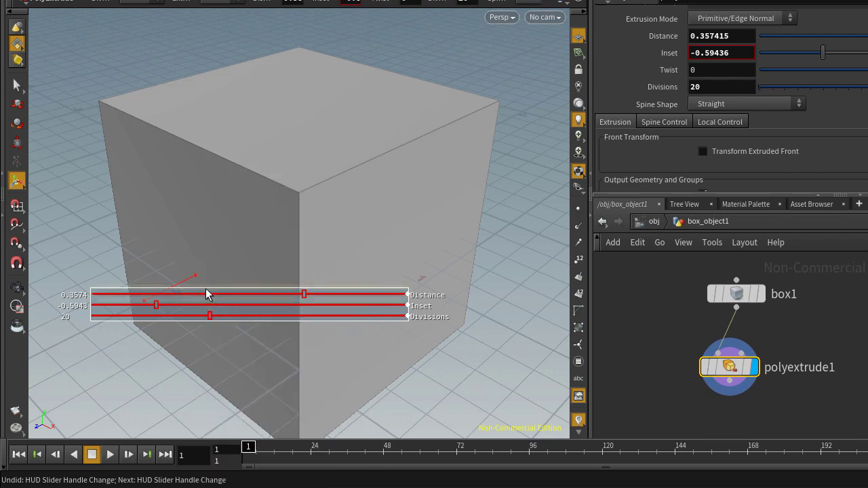
drag(206, 294, 210, 247)
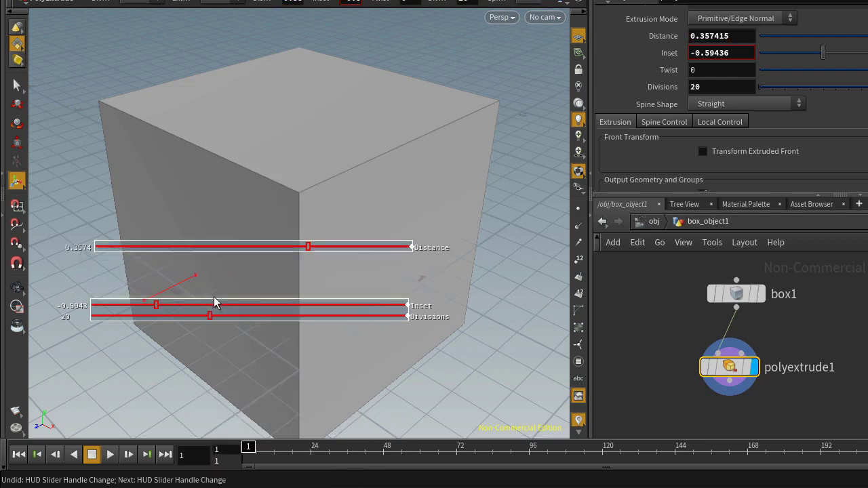
Undock Inset from Divisions and spread the Inset and Divisions sliders apart.
right_click(214, 297)
click(231, 279)
drag(221, 298, 222, 350)
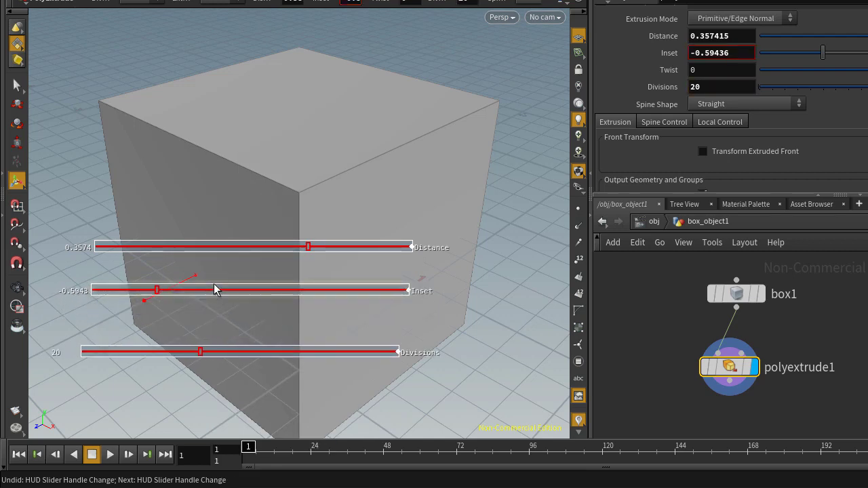
drag(215, 290, 226, 303)
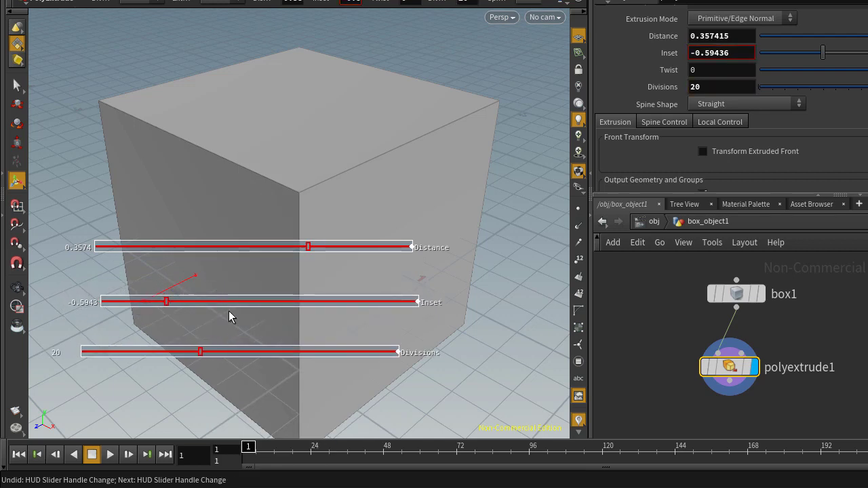
Re-enable docking on the Inset slider and stack it above Divisions.
right_click(210, 304)
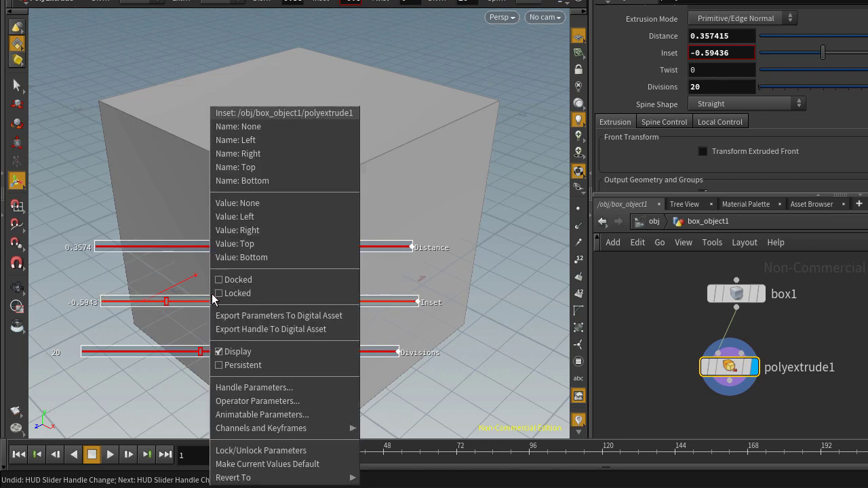
click(218, 278)
drag(208, 302, 197, 343)
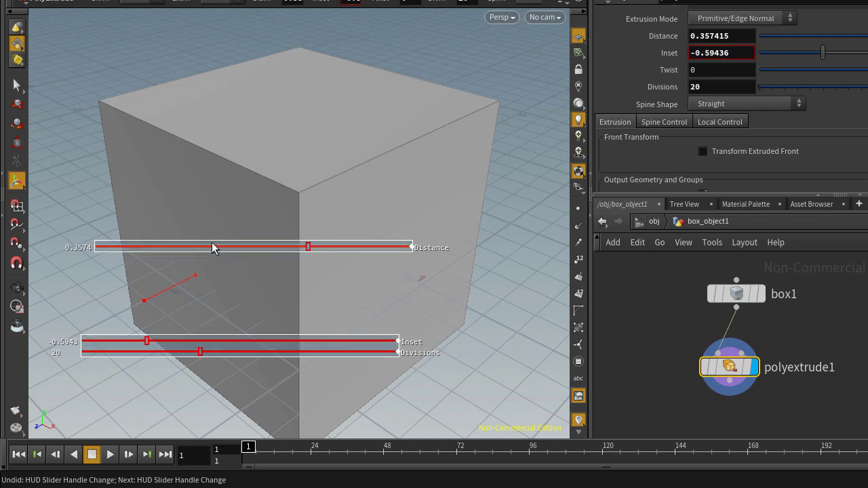
Dock the Distance slider on top of the Inset and Divisions sliders.
right_click(216, 248)
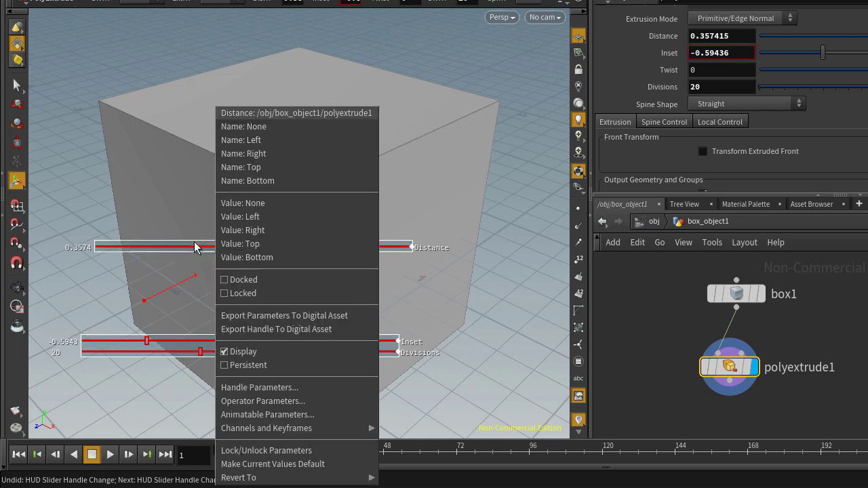
key(Escape)
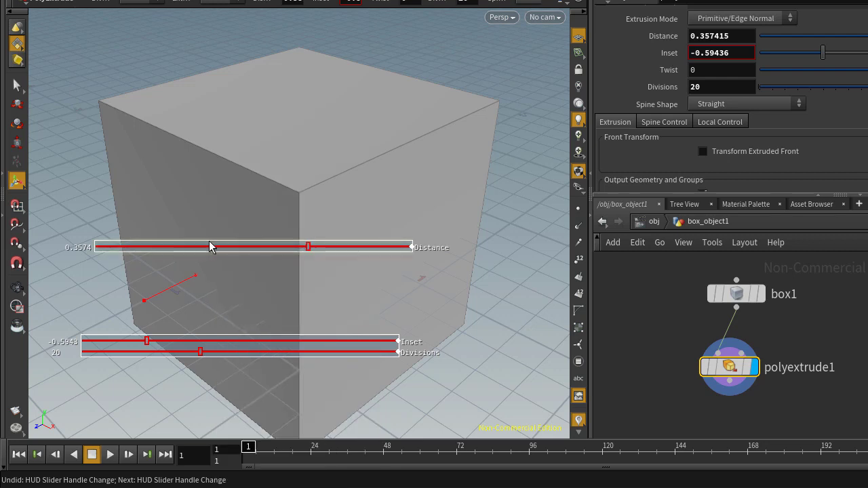
middle_drag(189, 246, 188, 306)
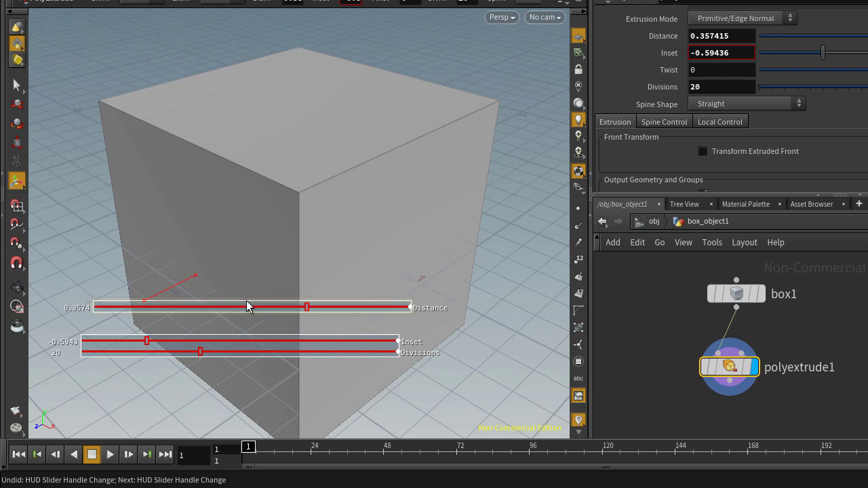
middle_drag(247, 308, 246, 331)
right_click(246, 330)
click(215, 343)
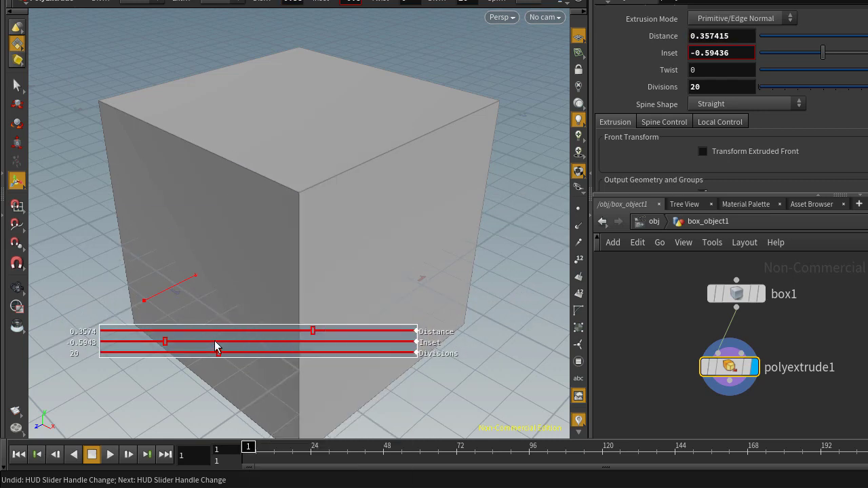
key(ctrl+z)
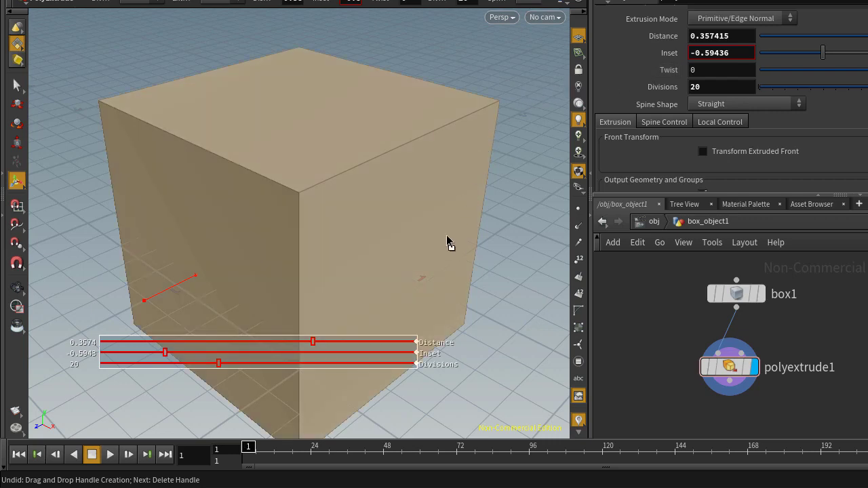
Create a Twist slider, set it to 2.2086 and dock it beneath Divisions.
drag(447, 243, 447, 243)
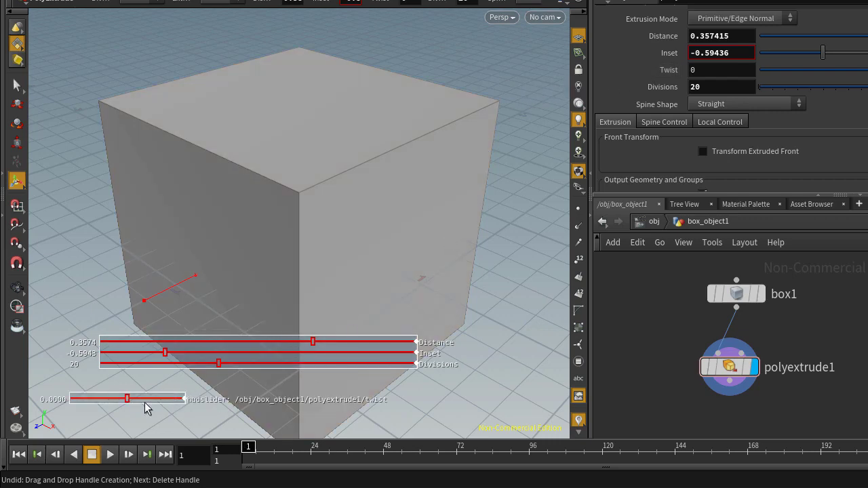
drag(127, 400, 415, 392)
key(ctrl+z)
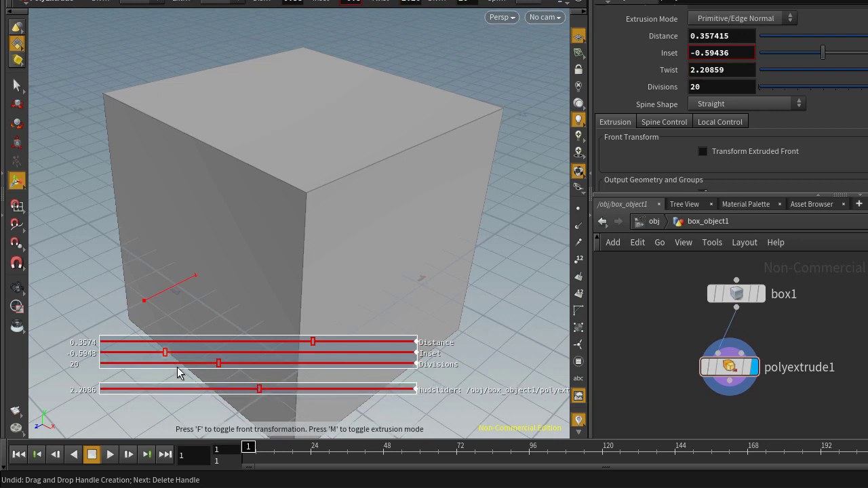
drag(285, 390, 287, 374)
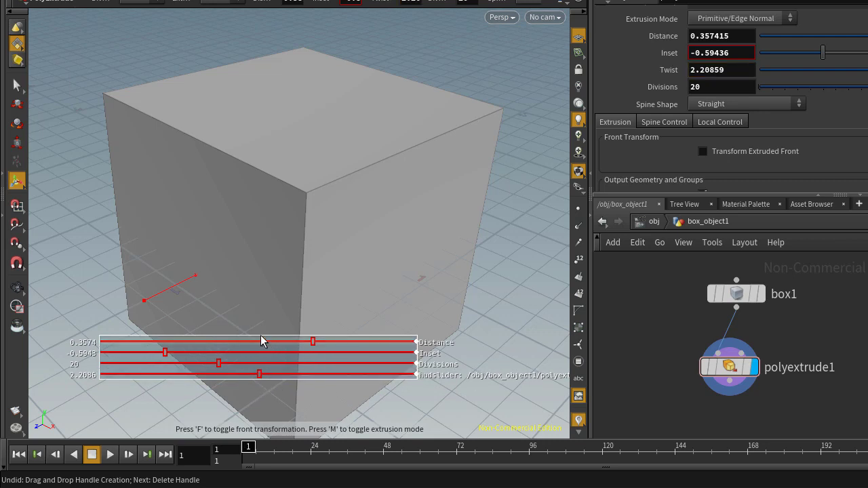
drag(264, 341, 296, 344)
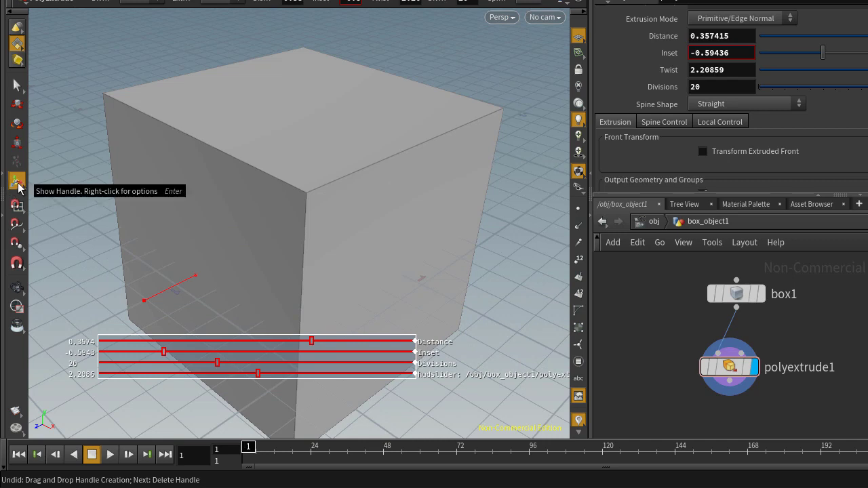
Hide the Inset and Divisions sliders from the Show Handle list.
right_click(18, 182)
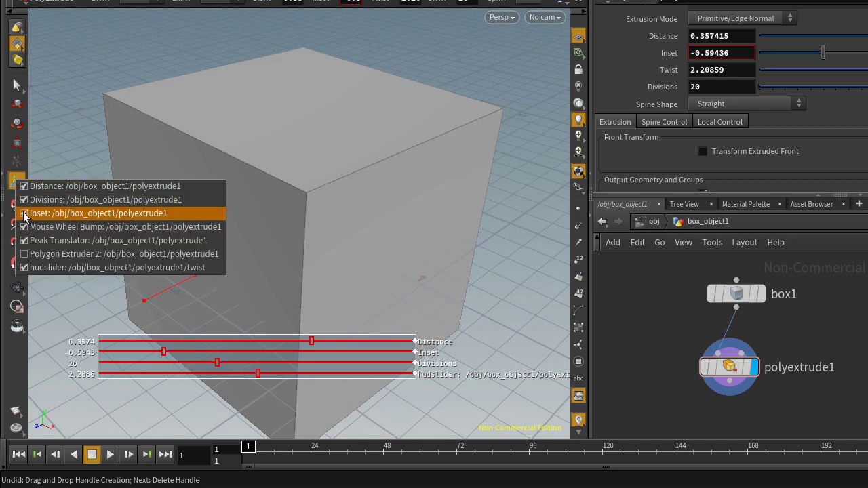
click(27, 214)
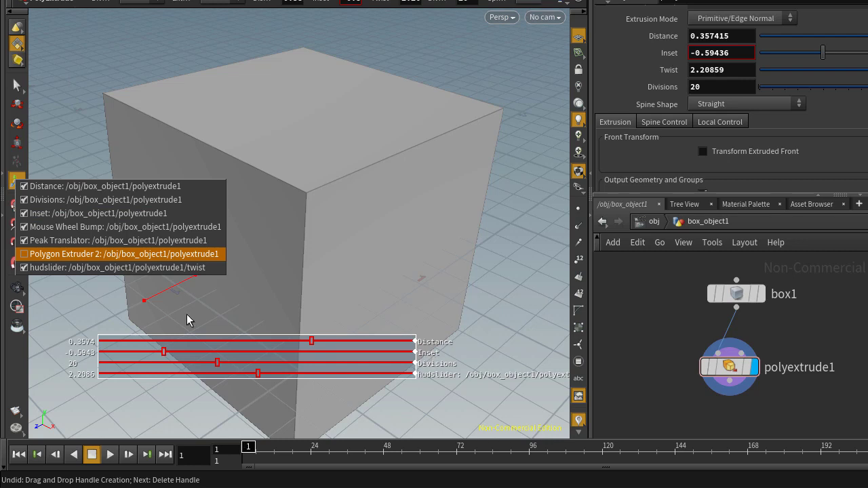
click(24, 213)
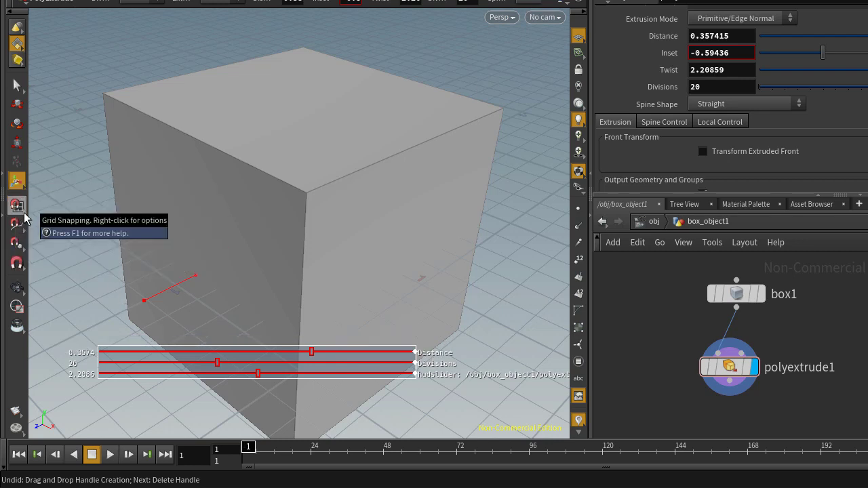
right_click(18, 189)
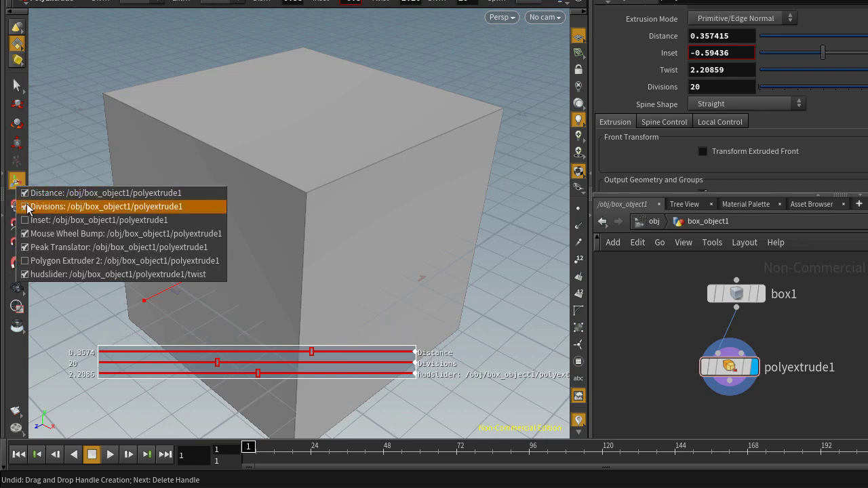
click(25, 209)
click(25, 206)
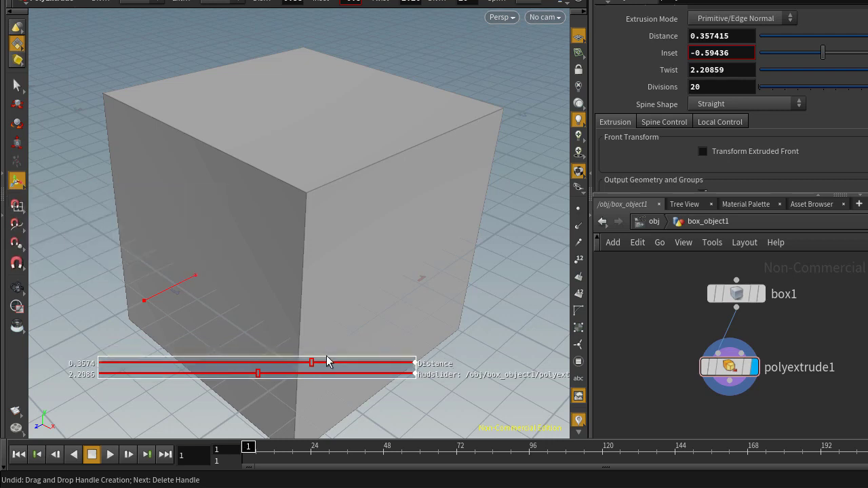
Raise the slider group over the cube and show the Divisions slider again.
drag(362, 358, 388, 297)
right_click(17, 191)
click(26, 207)
right_click(18, 192)
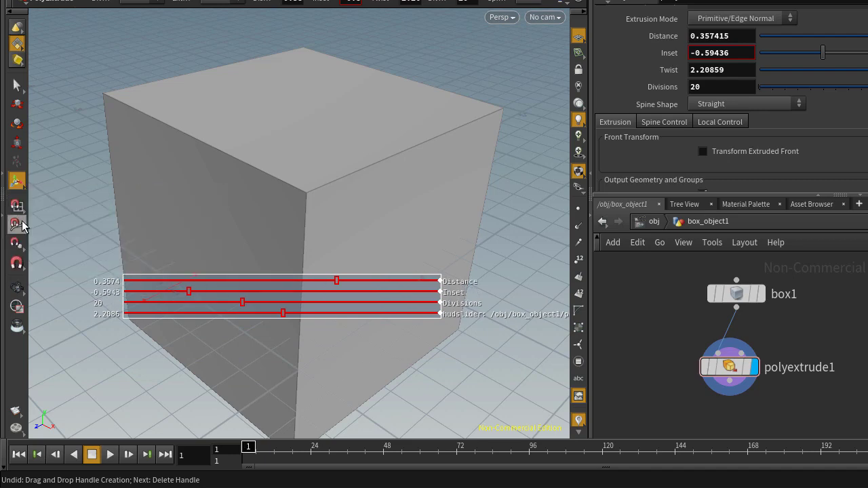